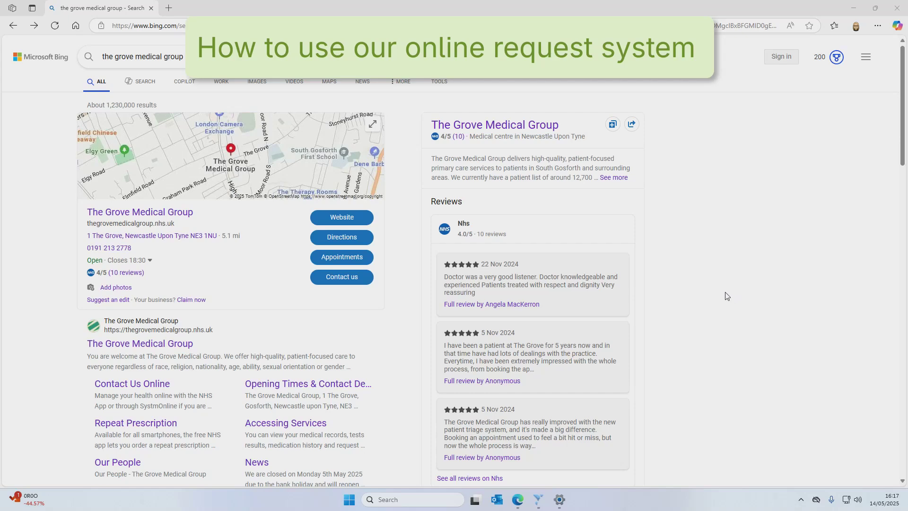
Open The Grove Medical Group's website from the Bing business panel
{"action": "left_click", "coordinate": [349, 216]}
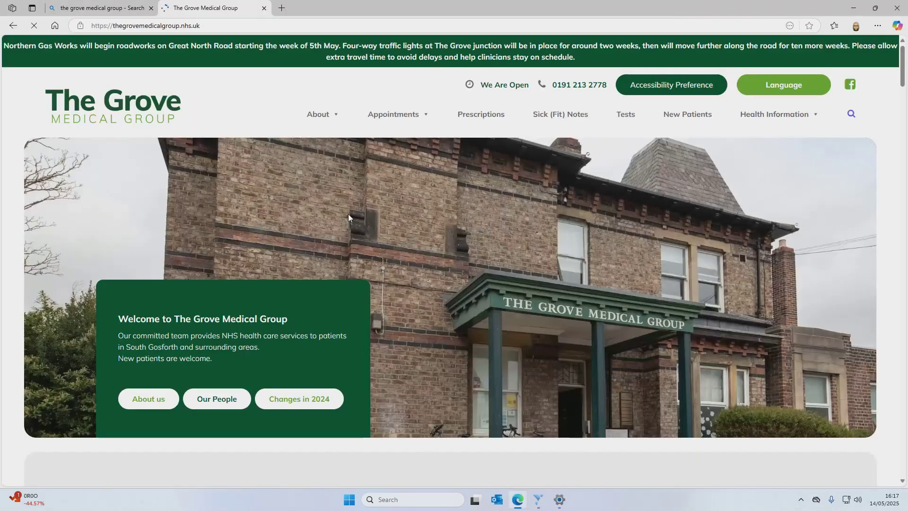
Scroll down to the Contact us Online section and choose Contact us online
{"action": "scroll", "coordinate": [438, 295], "scroll_direction": "down", "scroll_amount": 3}
{"action": "scroll", "coordinate": [438, 295], "scroll_direction": "down", "scroll_amount": 2}
{"action": "scroll", "coordinate": [438, 294], "scroll_direction": "down", "scroll_amount": 2}
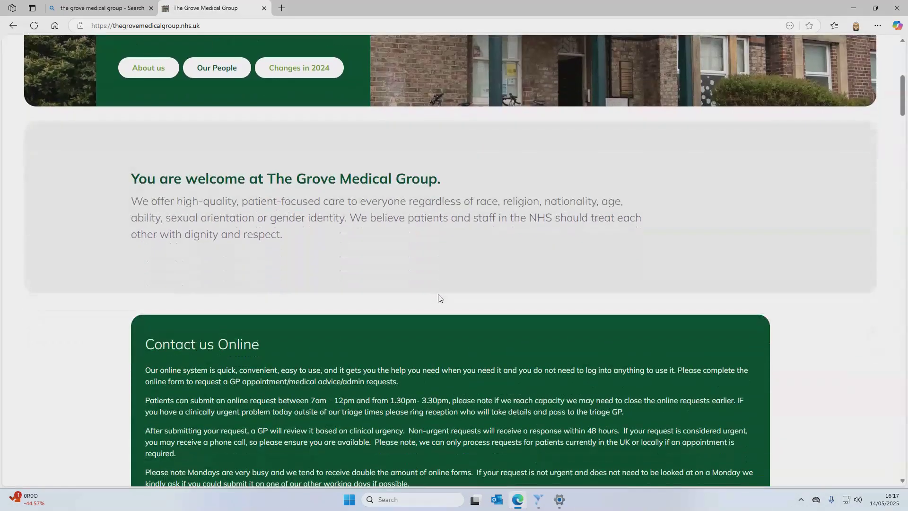
{"action": "scroll", "coordinate": [438, 298], "scroll_direction": "down", "scroll_amount": 3}
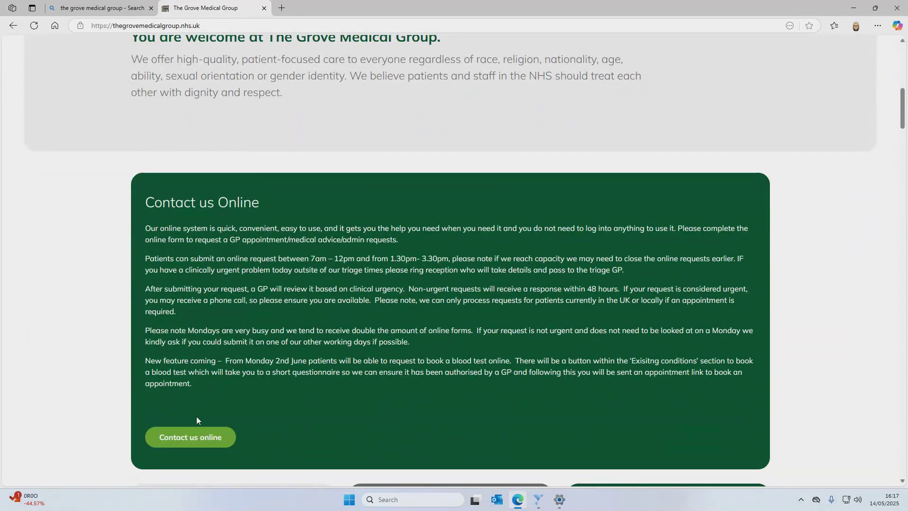
{"action": "left_click", "coordinate": [197, 436]}
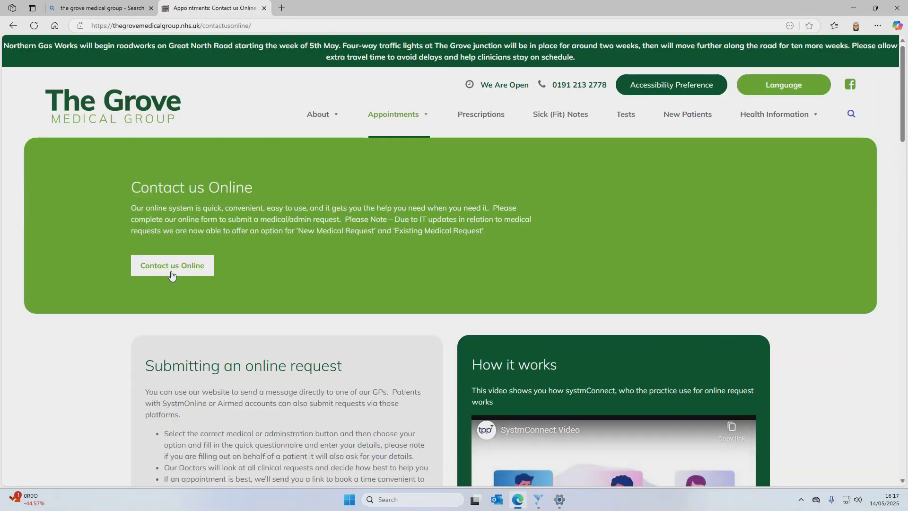
Continue into SystmConnect, choose New condition, and pick the Cough / Cold questionnaire
{"action": "left_click", "coordinate": [171, 272]}
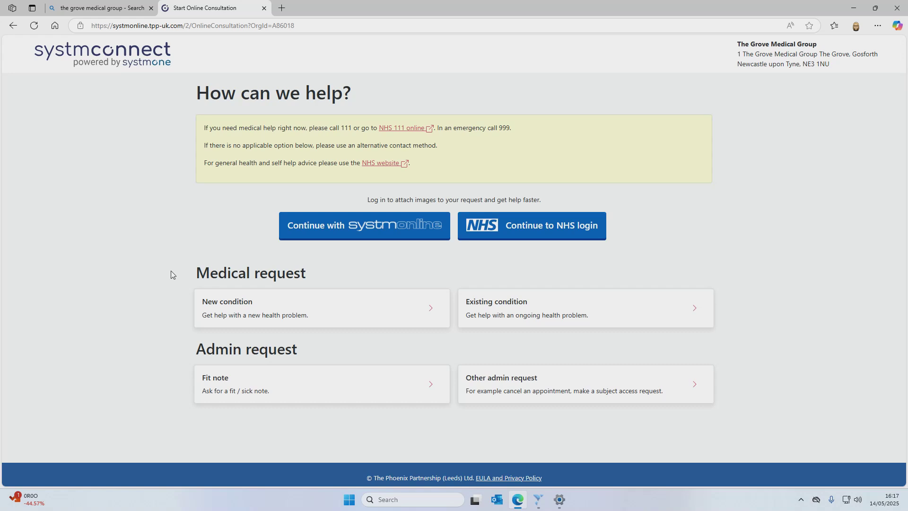
{"action": "left_click", "coordinate": [373, 321]}
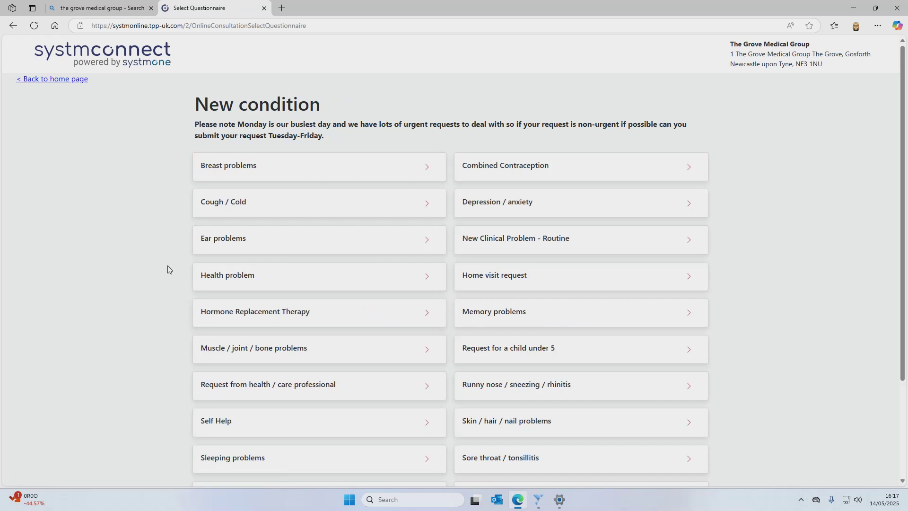
{"action": "left_click", "coordinate": [232, 208]}
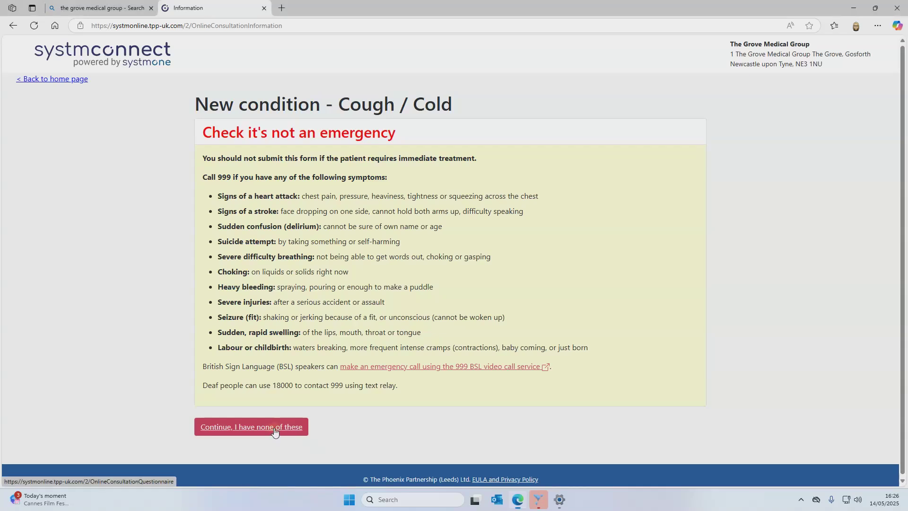
Confirm none of the emergency symptoms apply, then submit the Cough / Cold questionnaire
{"action": "left_click", "coordinate": [275, 429]}
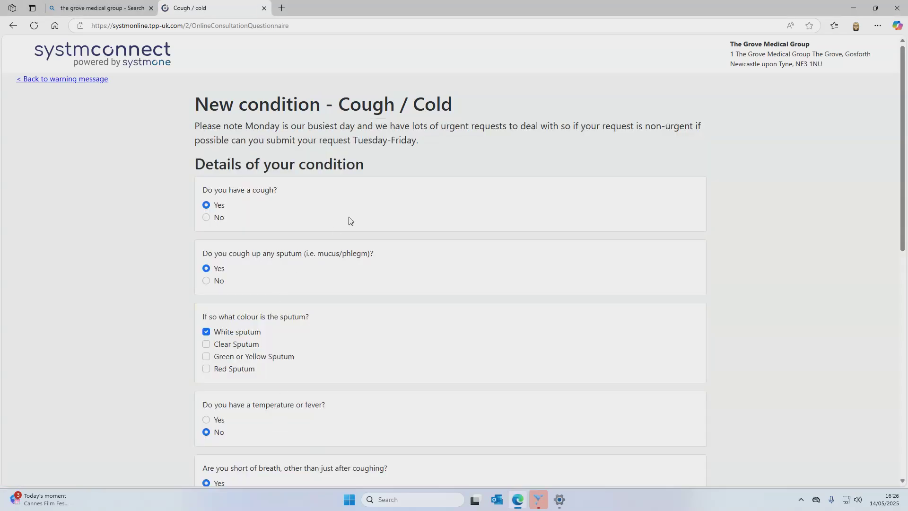
{"action": "scroll", "coordinate": [351, 221], "scroll_direction": "down", "scroll_amount": 1}
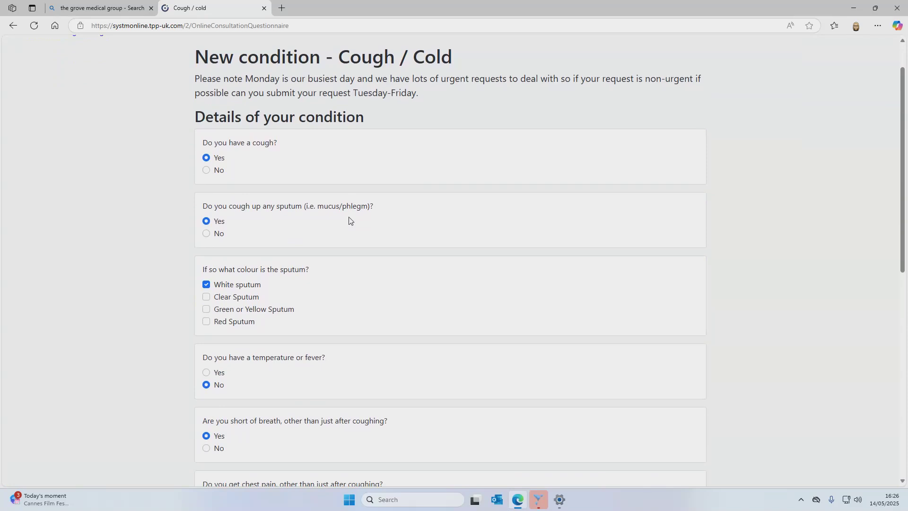
{"action": "scroll", "coordinate": [350, 220], "scroll_direction": "down", "scroll_amount": 1}
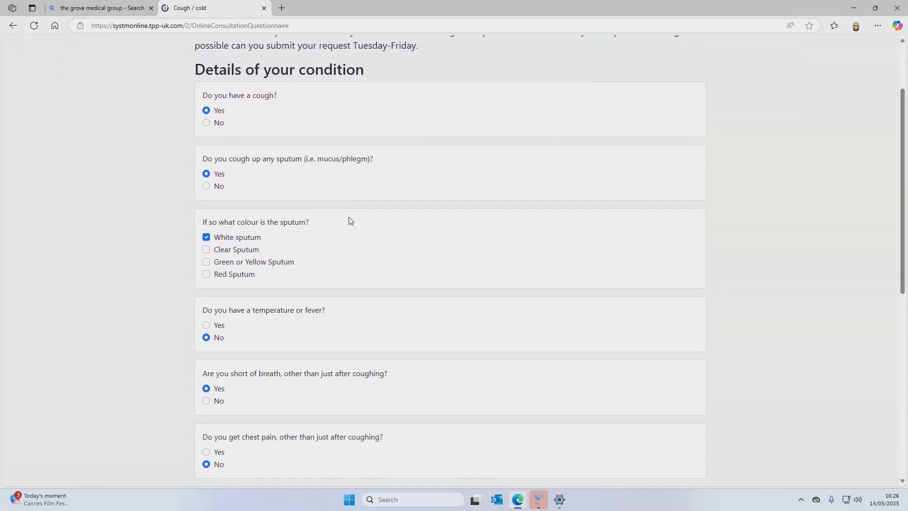
{"action": "scroll", "coordinate": [350, 220], "scroll_direction": "down", "scroll_amount": 2}
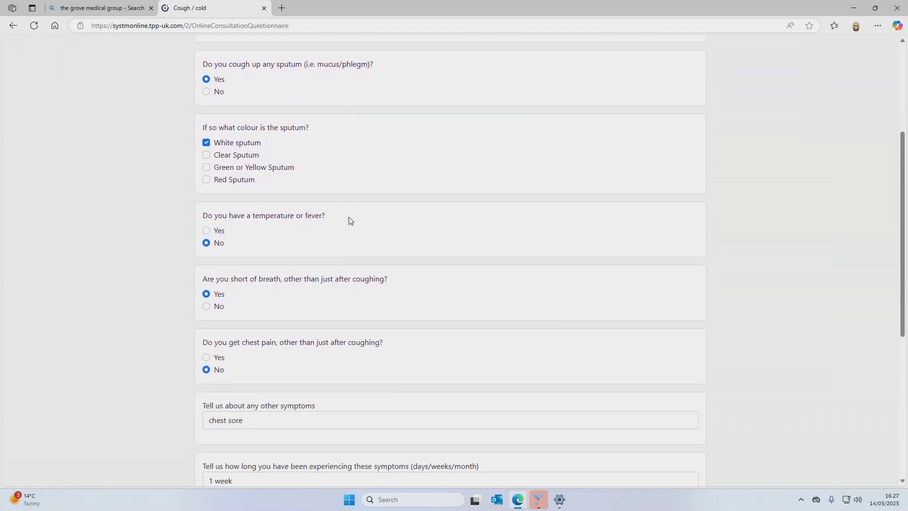
{"action": "scroll", "coordinate": [462, 245], "scroll_direction": "down", "scroll_amount": 2}
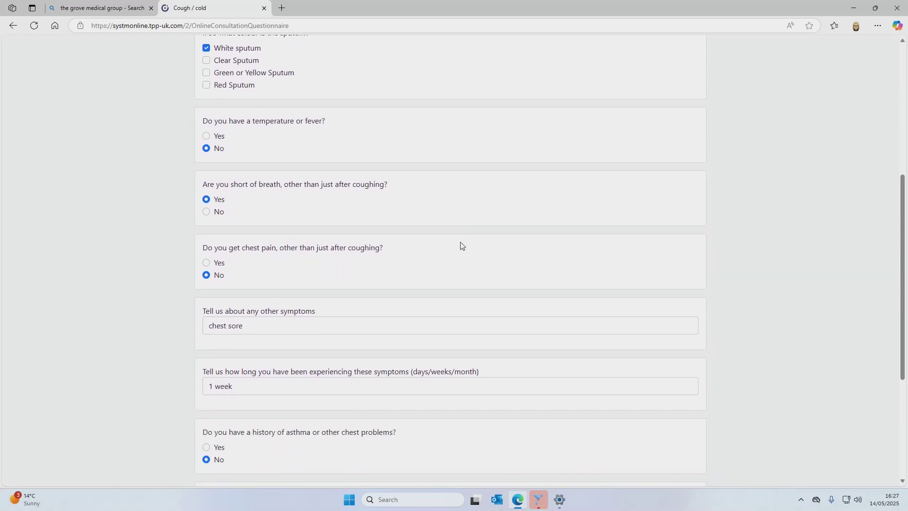
{"action": "scroll", "coordinate": [461, 245], "scroll_direction": "down", "scroll_amount": 2}
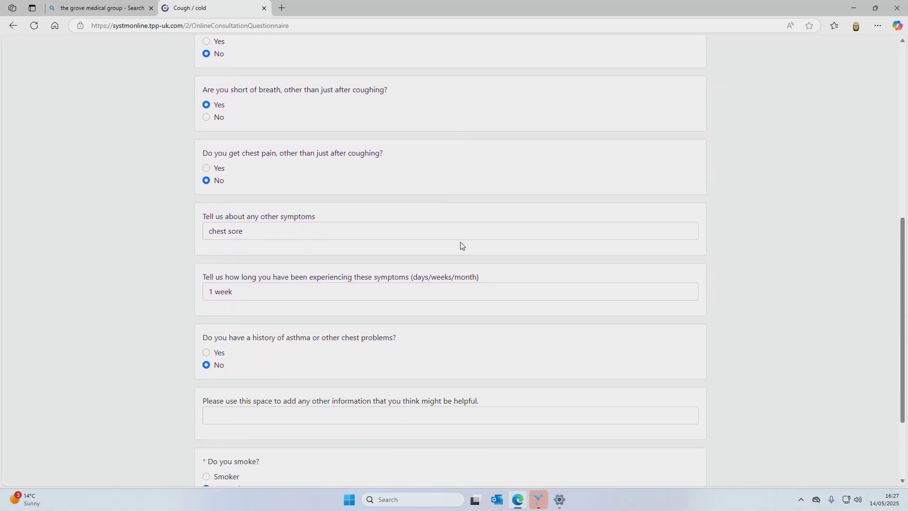
{"action": "scroll", "coordinate": [461, 245], "scroll_direction": "down", "scroll_amount": 2}
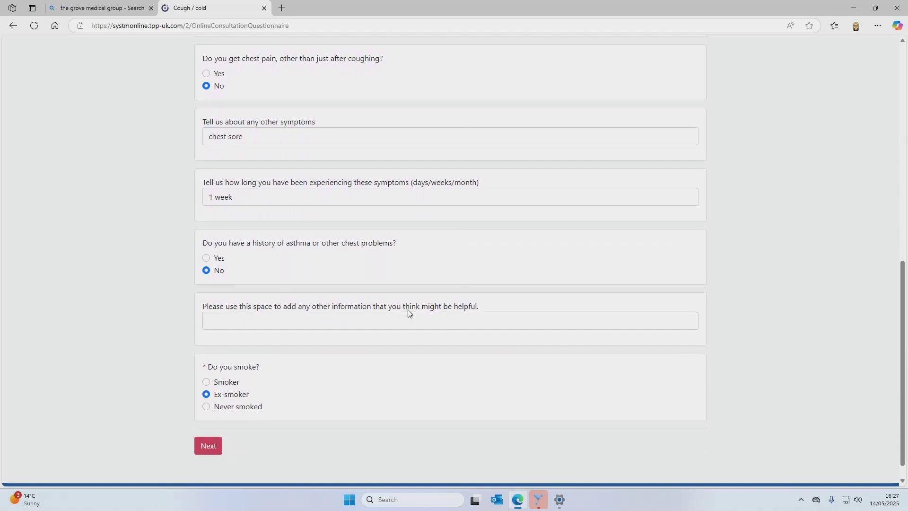
{"action": "left_click", "coordinate": [215, 447]}
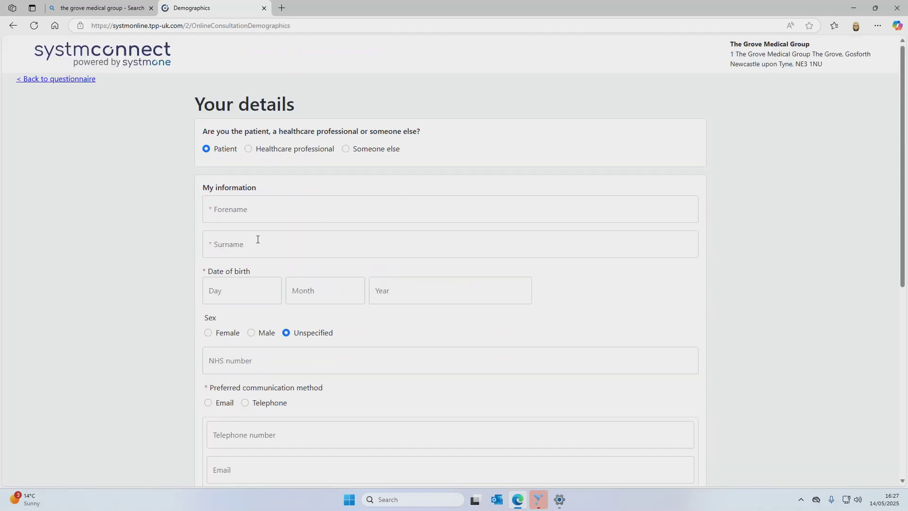
Enter a test forename and surname and a date of birth of 1/1/1980
{"action": "left_click", "coordinate": [260, 208]}
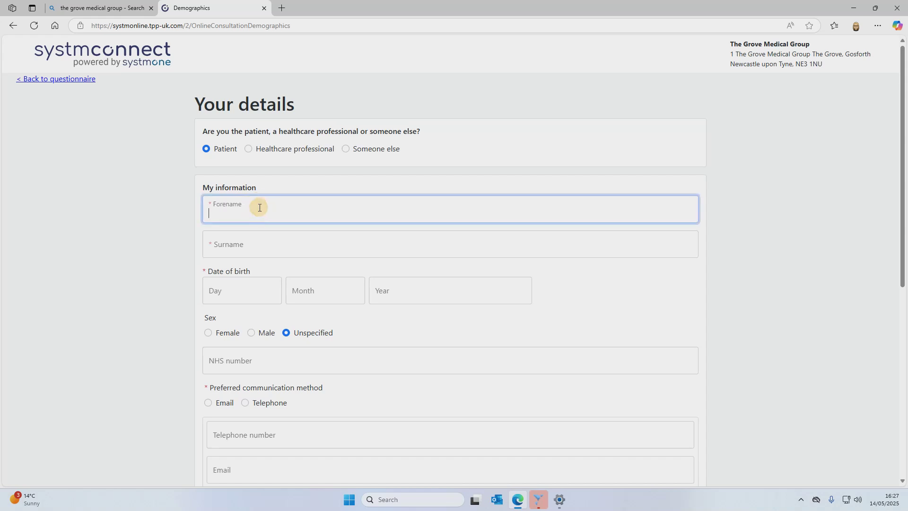
{"action": "type", "text": "test"}
{"action": "left_click", "coordinate": [248, 234]}
{"action": "type", "text": "test"}
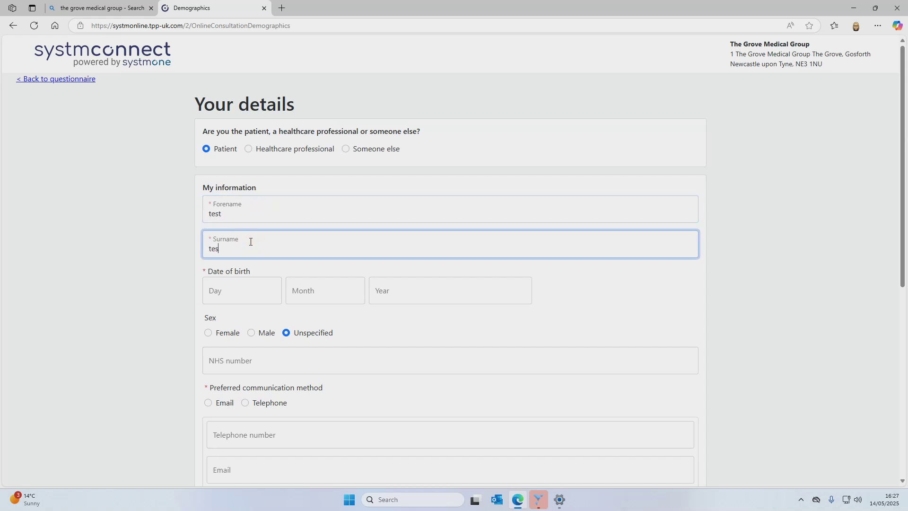
{"action": "left_click", "coordinate": [220, 283]}
{"action": "left_click", "coordinate": [309, 289]}
{"action": "type", "text": "1"}
{"action": "left_click", "coordinate": [427, 293]}
{"action": "type", "text": "1"}
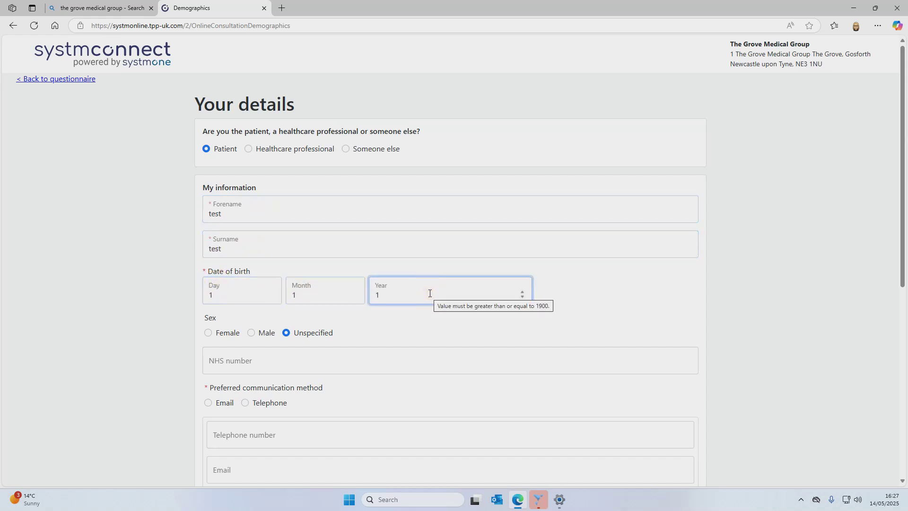
{"action": "type", "text": "980"}
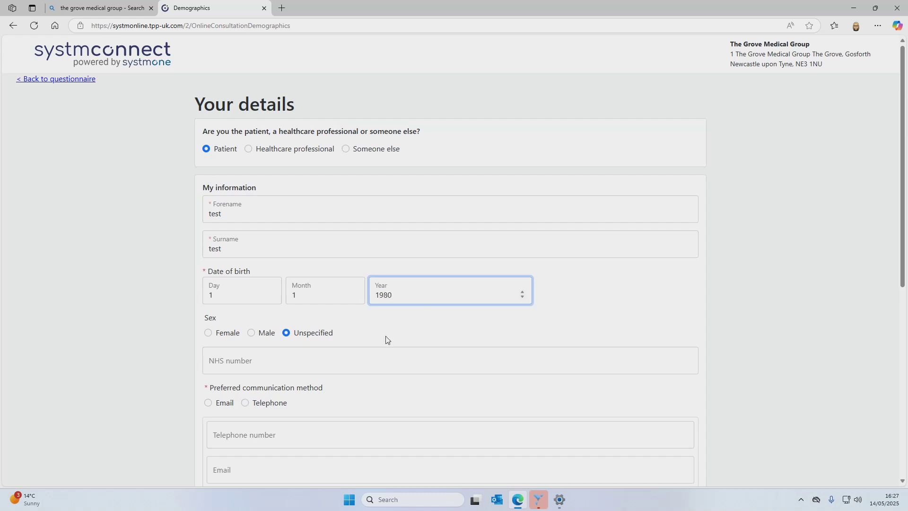
Choose Telephone as the preferred contact method and enter the contact phone number
{"action": "scroll", "coordinate": [350, 365], "scroll_direction": "down", "scroll_amount": 1}
{"action": "scroll", "coordinate": [350, 365], "scroll_direction": "down", "scroll_amount": 2}
{"action": "left_click", "coordinate": [287, 260]}
{"action": "left_click", "coordinate": [278, 285]}
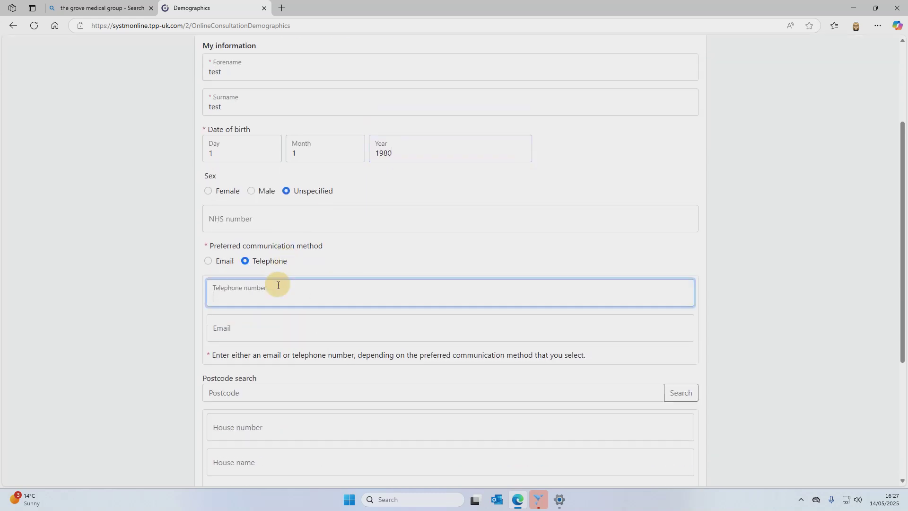
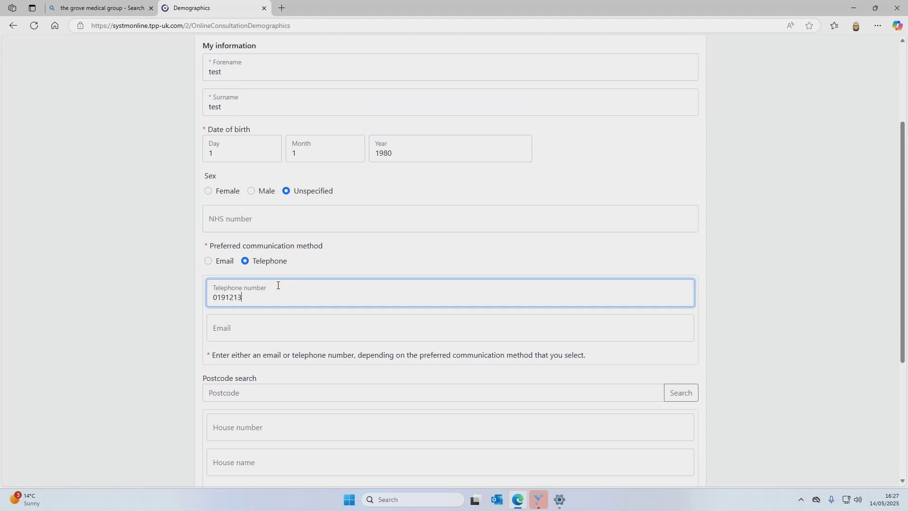
{"action": "scroll", "coordinate": [278, 285], "scroll_direction": "down", "scroll_amount": 3}
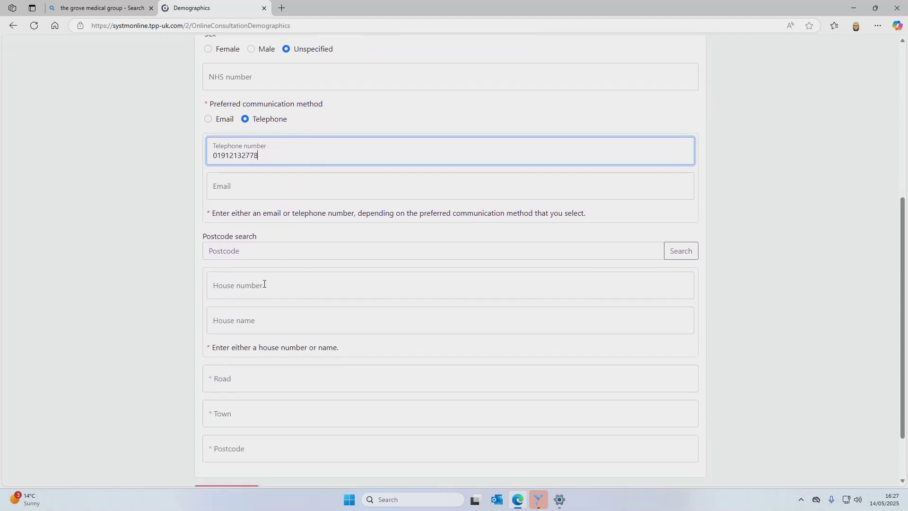
{"action": "scroll", "coordinate": [264, 284], "scroll_direction": "down", "scroll_amount": 2}
Fill in the patient's postcode, town, road and house number, correcting a typo in the town
{"action": "left_click", "coordinate": [224, 380]}
{"action": "type", "text": "NE3 1NU"}
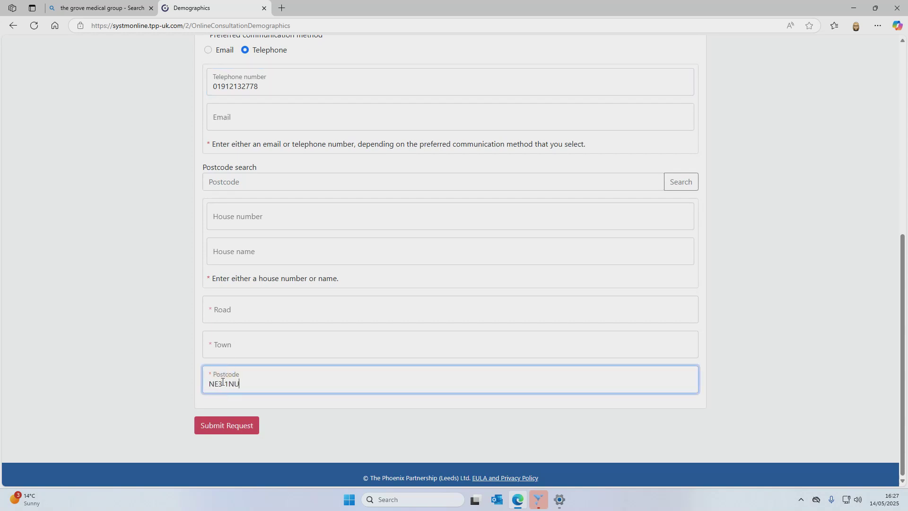
{"action": "left_click", "coordinate": [232, 353]}
{"action": "type", "text": "Gso"}
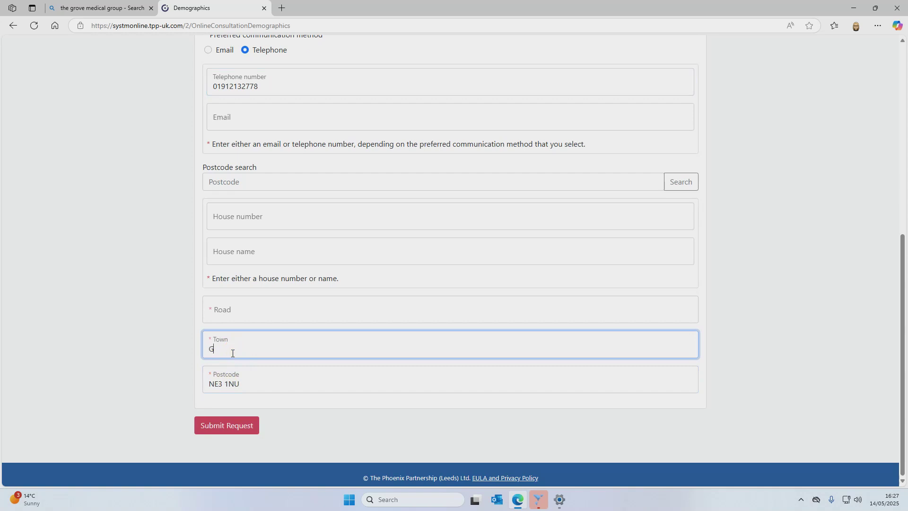
{"action": "key", "text": "BackSpace"}
{"action": "key", "text": "BackSpace"}
{"action": "type", "text": "osforth"}
{"action": "left_click", "coordinate": [232, 318]}
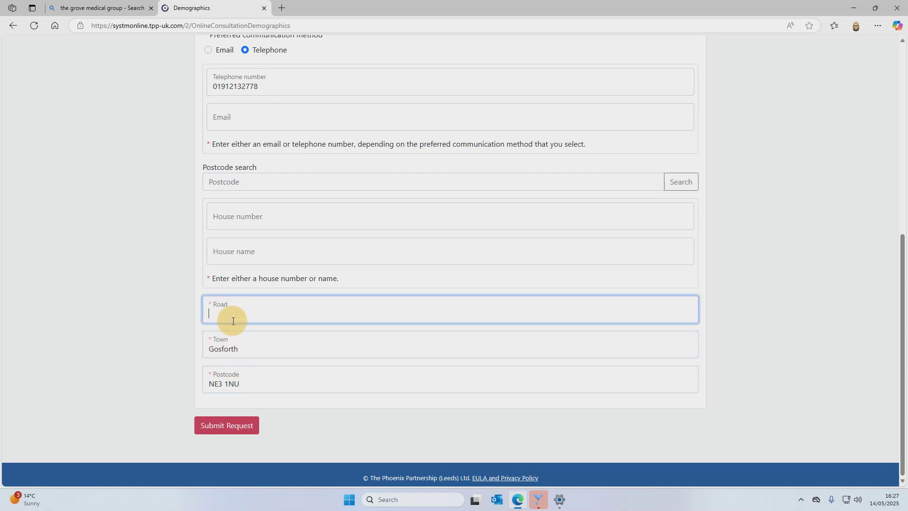
{"action": "left_click", "coordinate": [239, 212]}
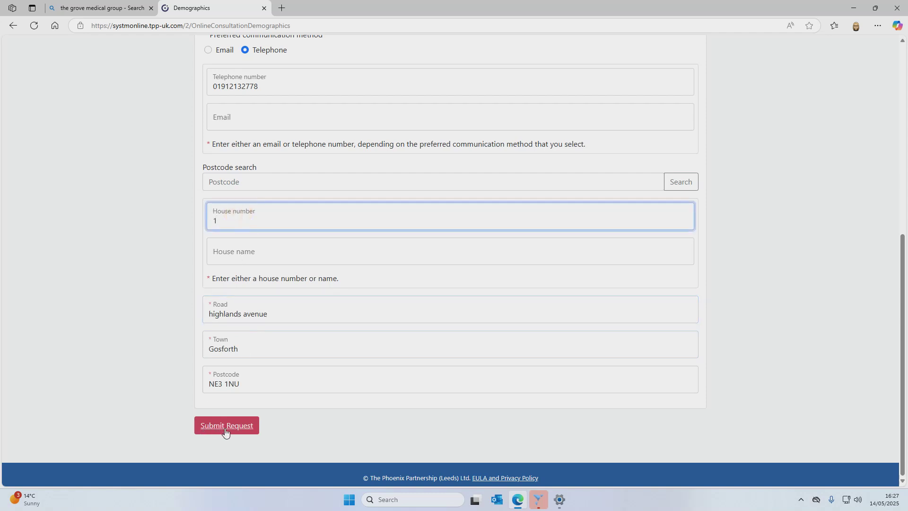